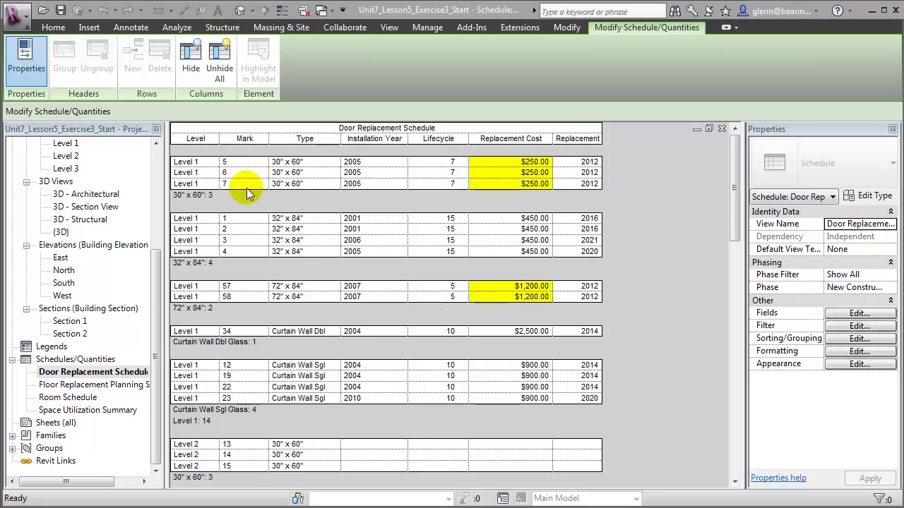
- Switch to the default 3D view and launch Revit DB Link from External Tools
left_click(240, 12)
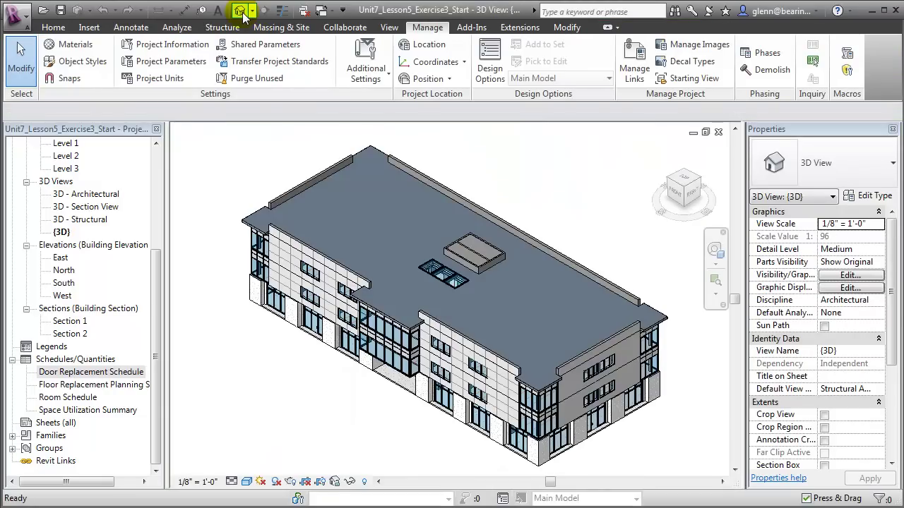
left_click(472, 28)
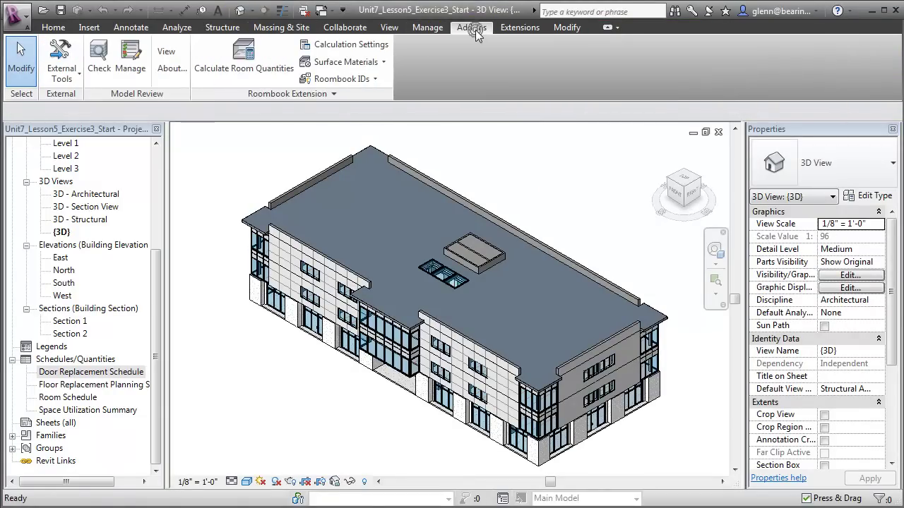
left_click(79, 83)
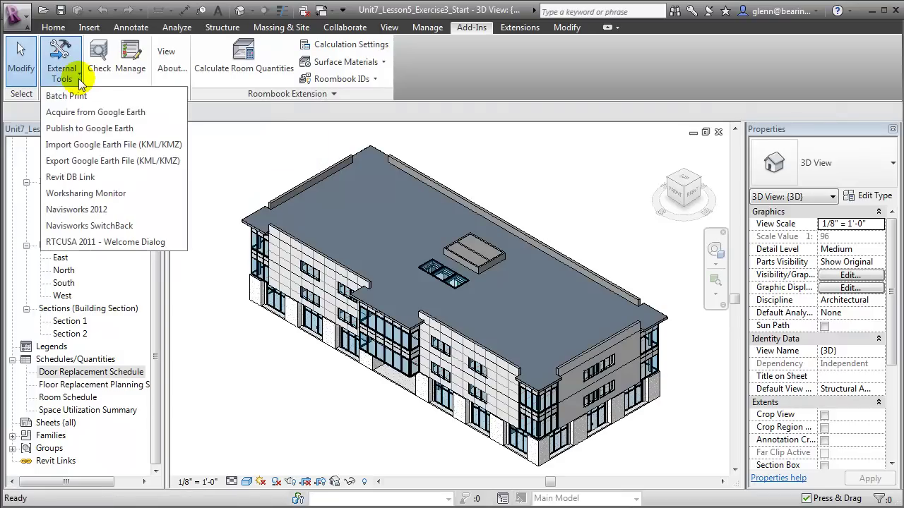
left_click(132, 178)
- Compare the Access 2000–2003 and ODBC connection options, settling on the MS Access 2007 tab
left_click(432, 195)
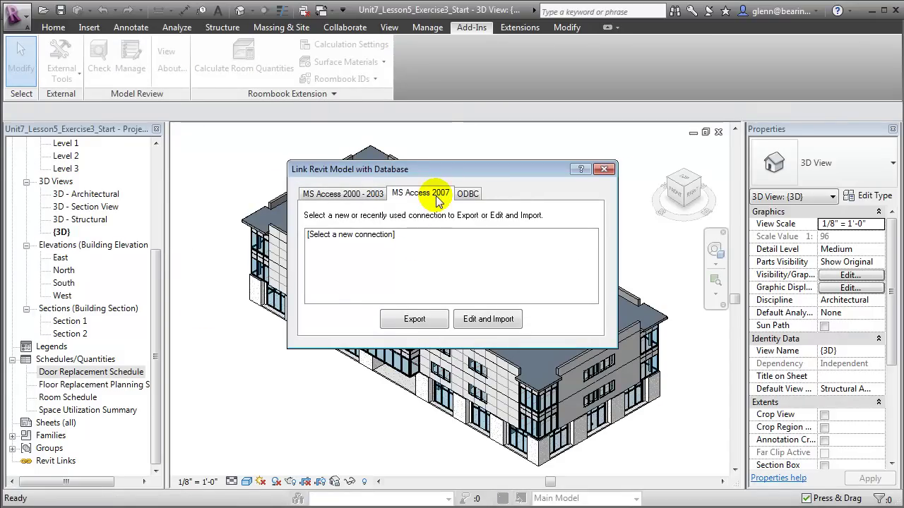
left_click(347, 196)
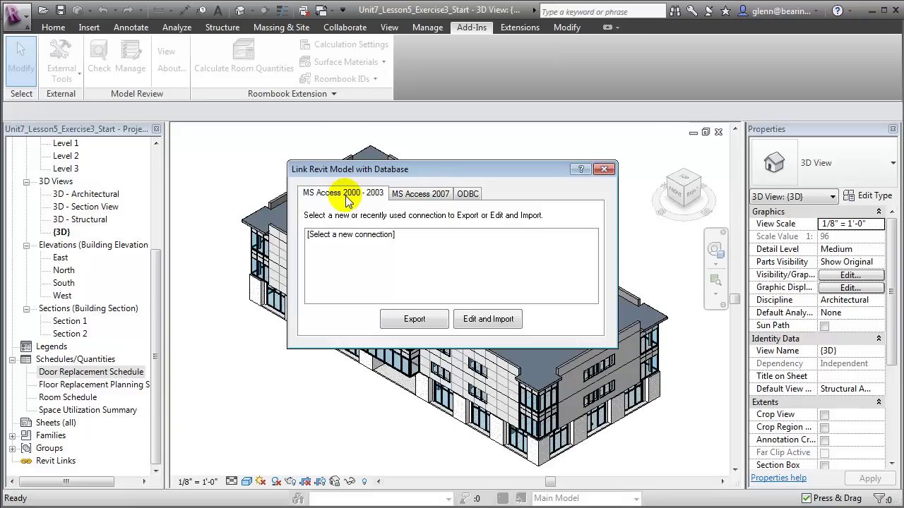
left_click(469, 196)
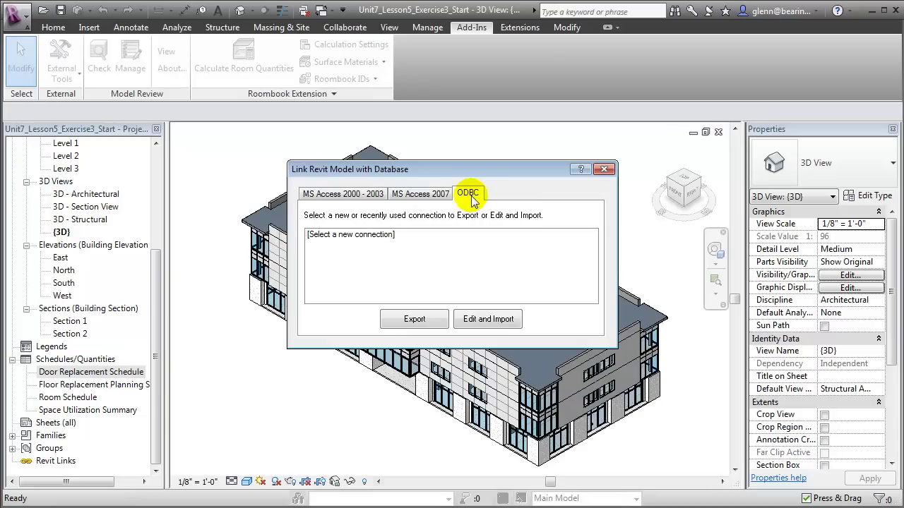
left_click(422, 196)
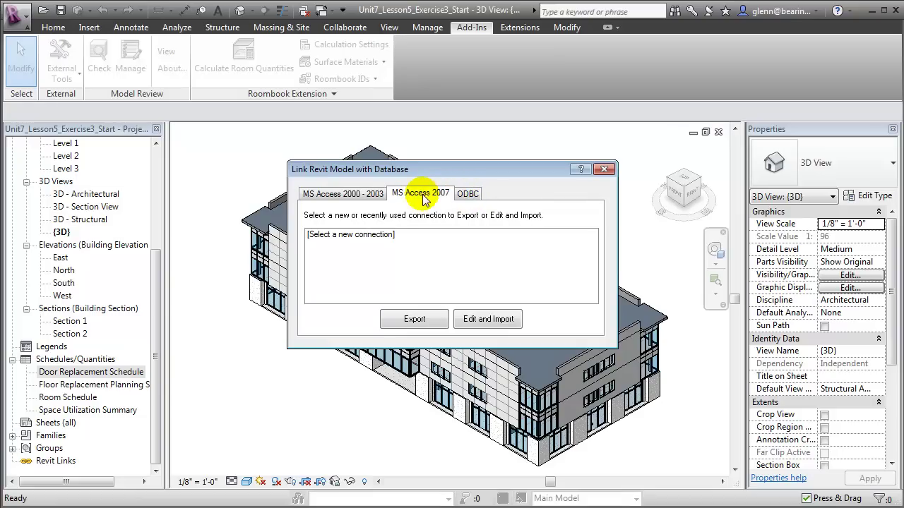
- Export the model over a new connection as 'Revit Project Database Export' in the Exercise 3 folder
left_click(358, 236)
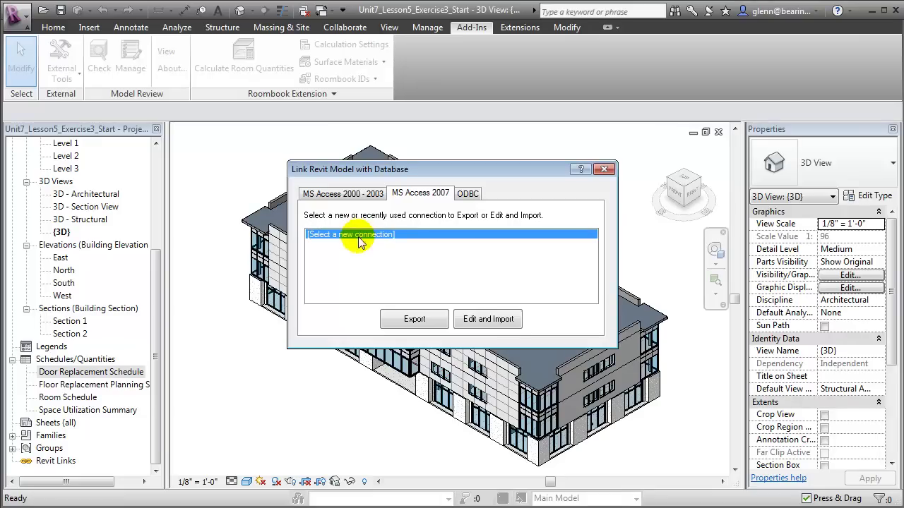
left_click(409, 320)
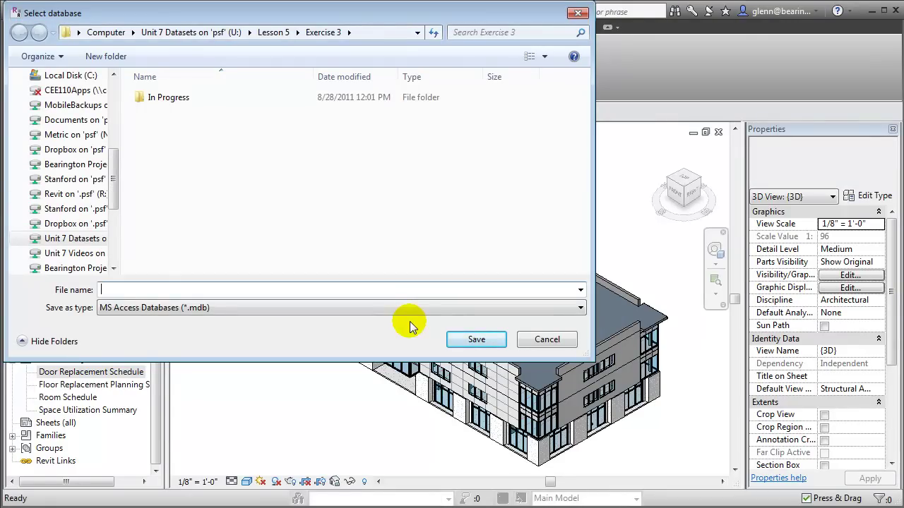
type("Revit ")
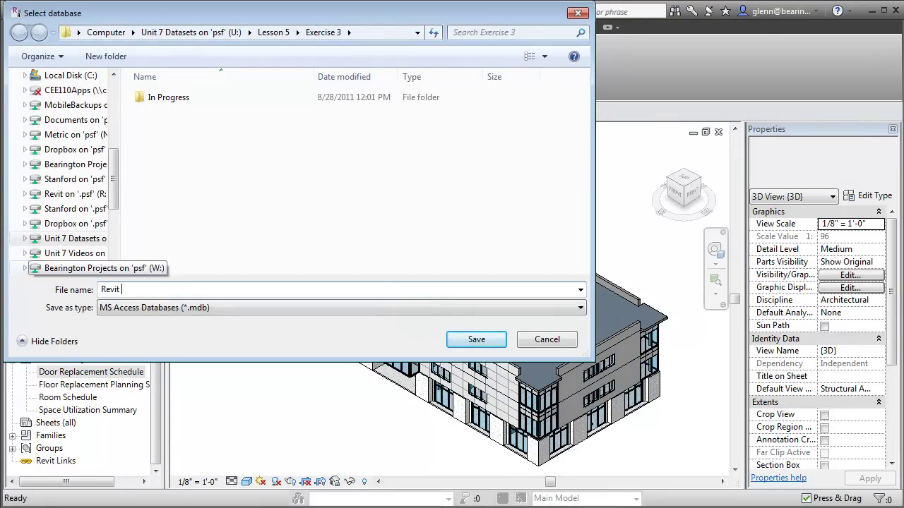
type("Project Dat")
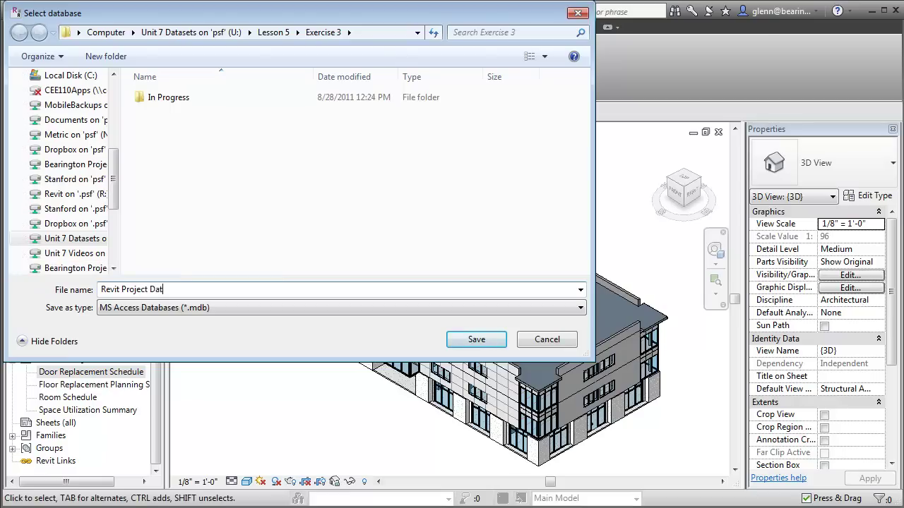
type("abase Export")
left_click(466, 339)
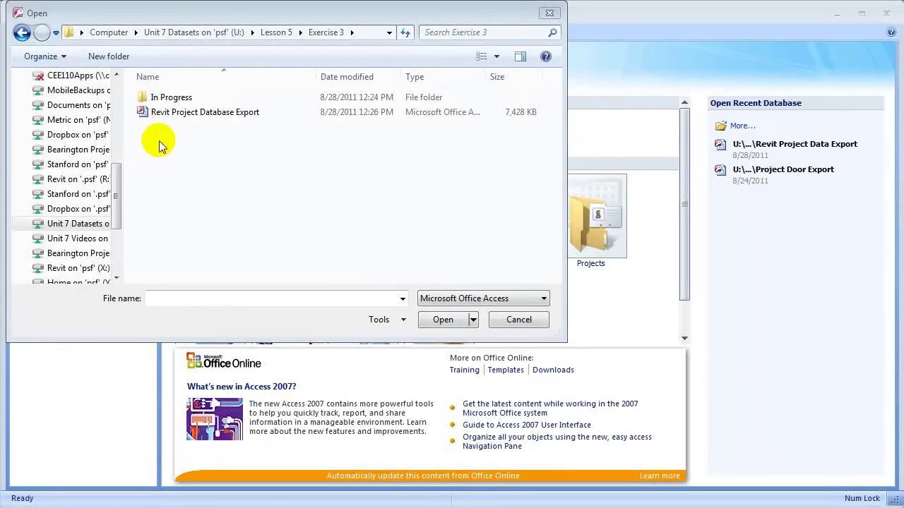
- Open the Revit Project Database Export file in Access and select the Doors table
left_click(176, 122)
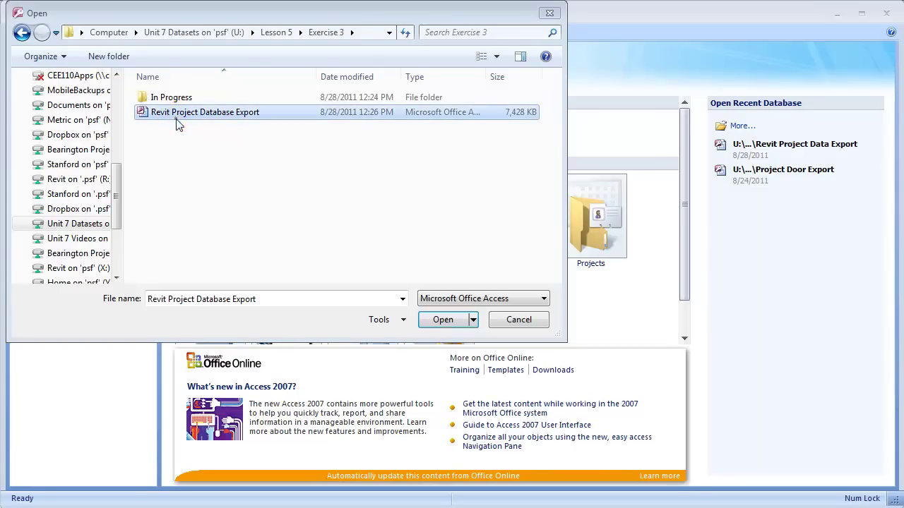
left_click(443, 321)
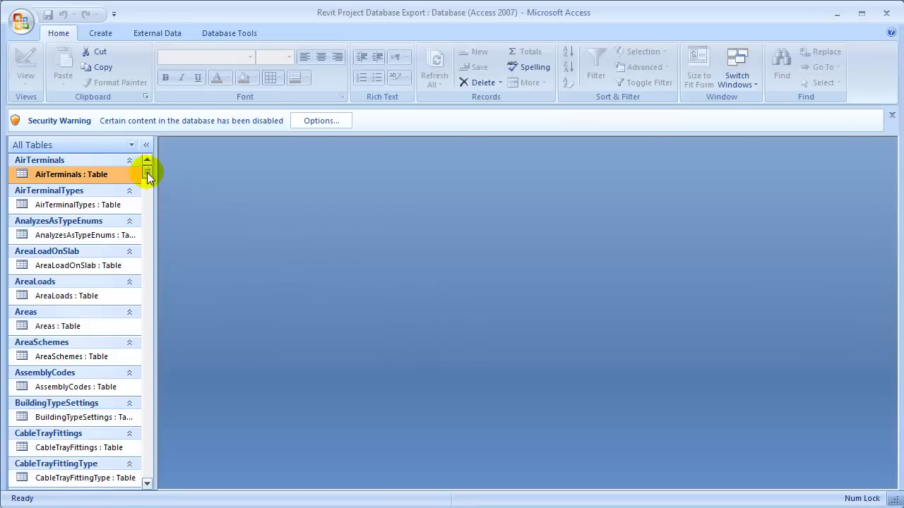
left_click_drag(147, 172, 155, 221)
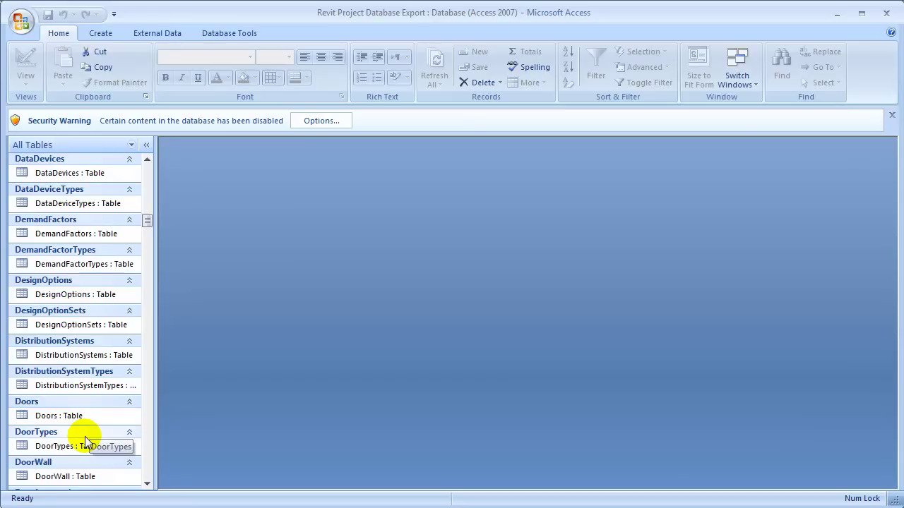
left_click(65, 419)
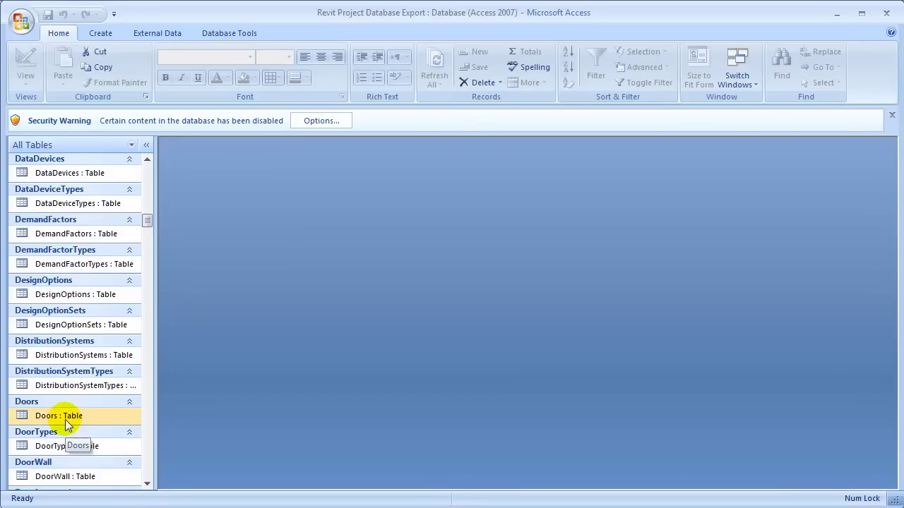
- Open the Doors datasheet, locate marks 5, 6 and 7, and widen the Installation Year column
double_click(65, 419)
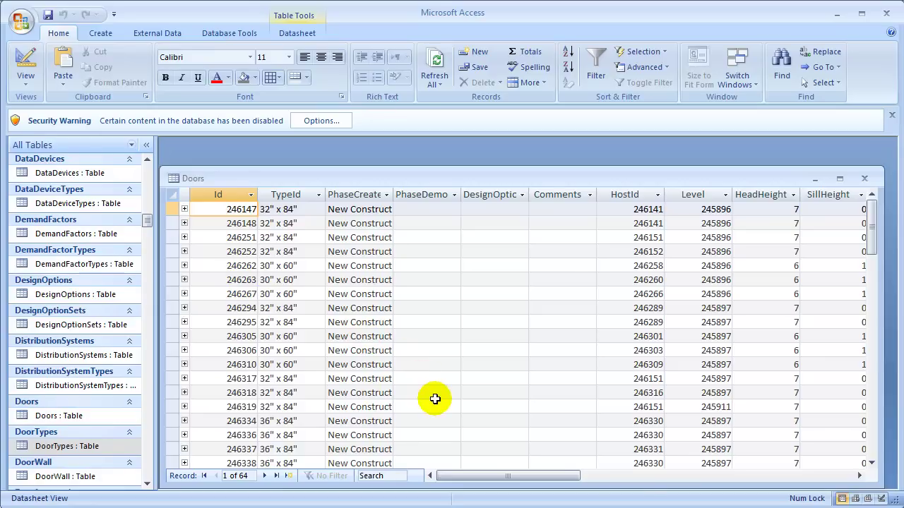
left_click(643, 476)
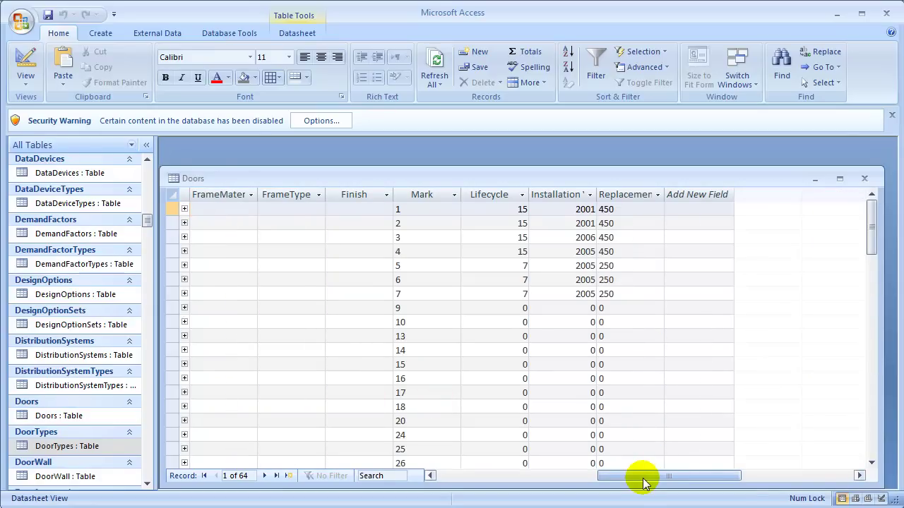
left_click(418, 264)
left_click(419, 281)
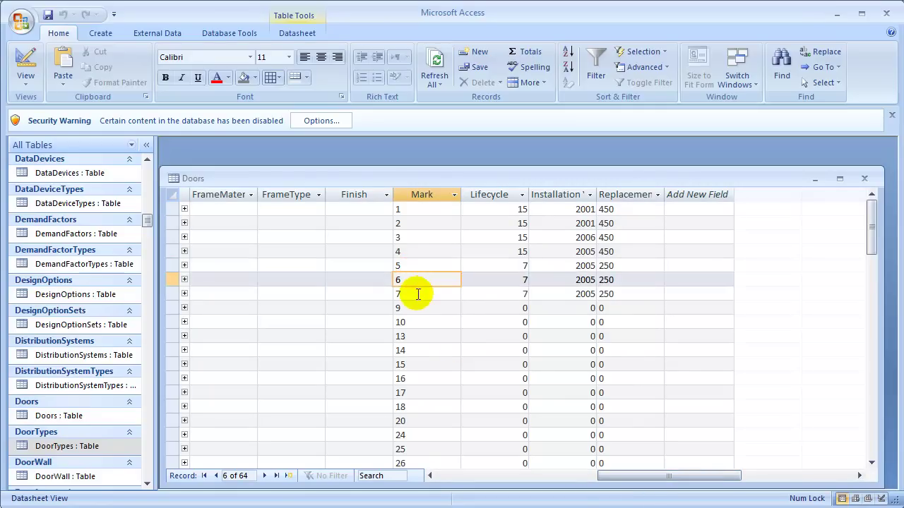
left_click(418, 293)
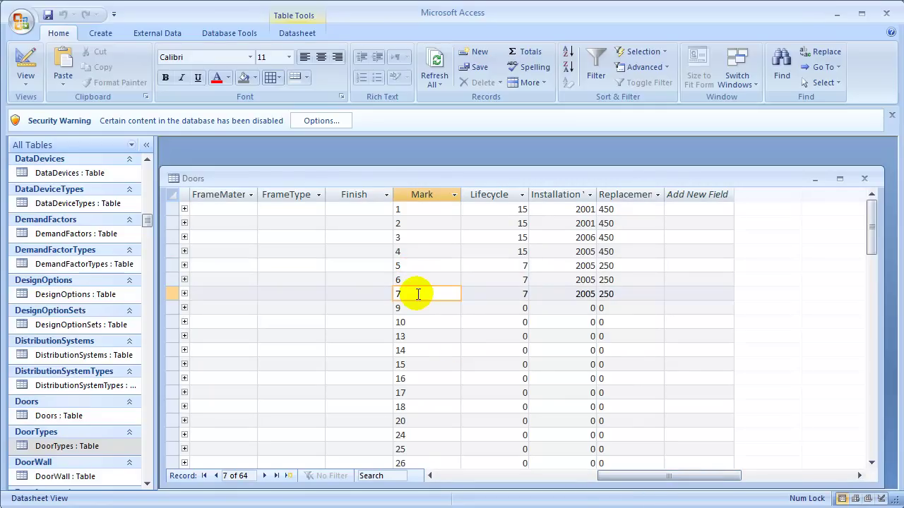
left_click_drag(598, 191, 615, 191)
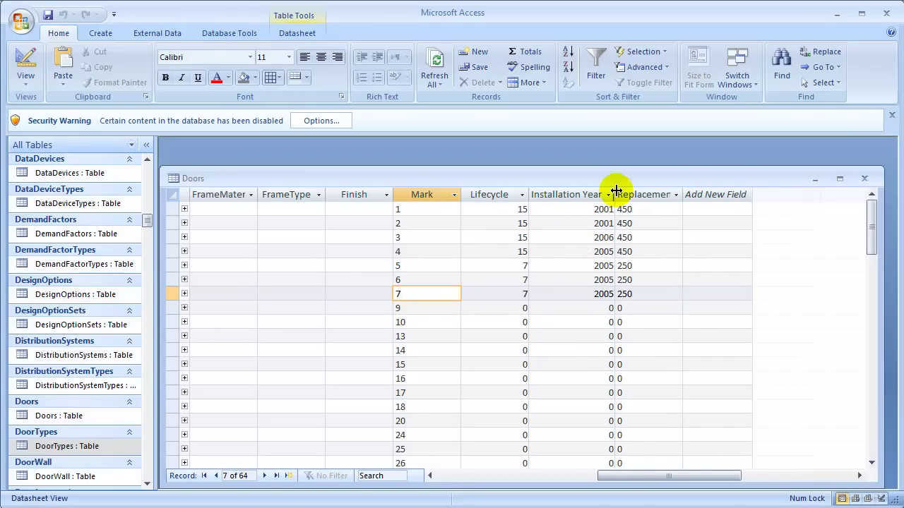
- Change Installation Year from 2005 to 2011 for marks 5, 6 and 7
left_click(600, 268)
left_click_drag(586, 267, 626, 265)
type("2011")
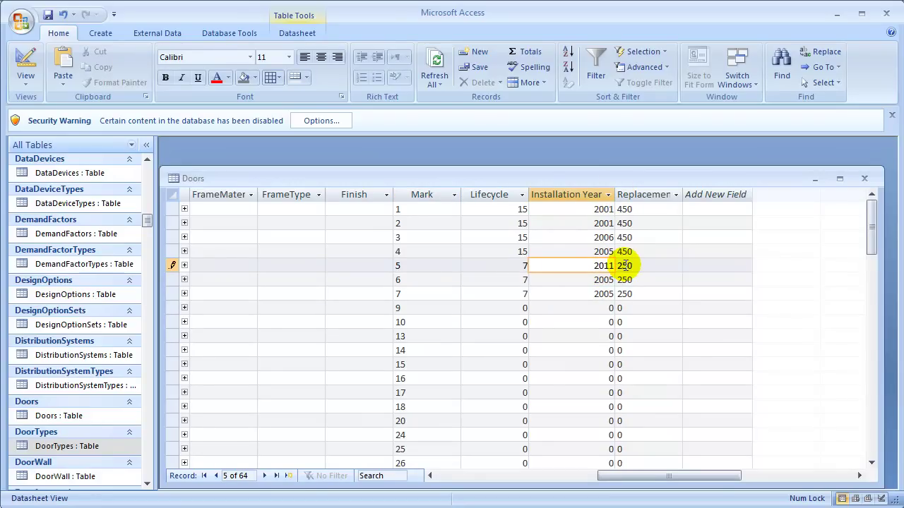
left_click(606, 280)
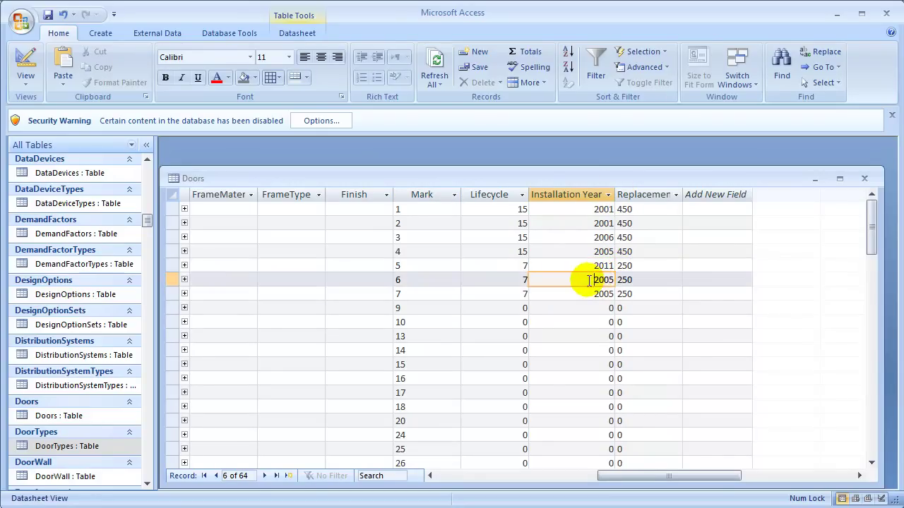
double_click(586, 280)
type("200")
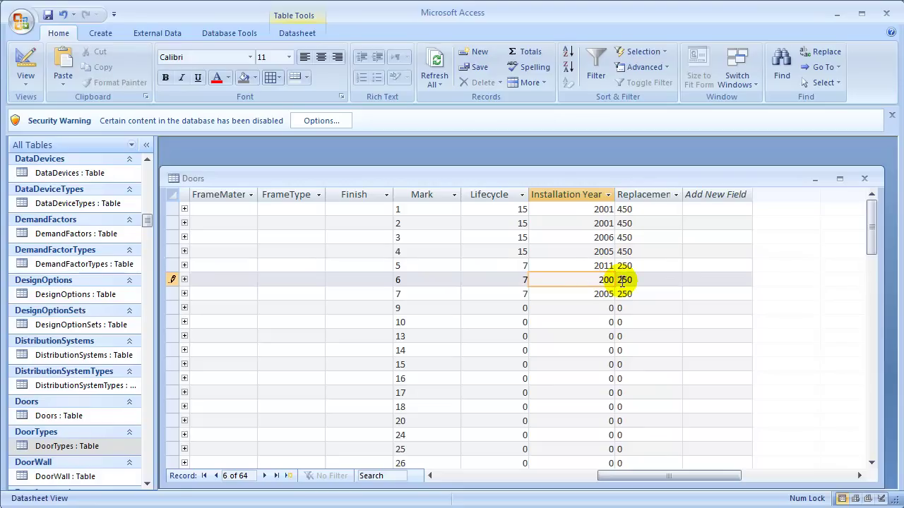
key("BackSpace")
type("11")
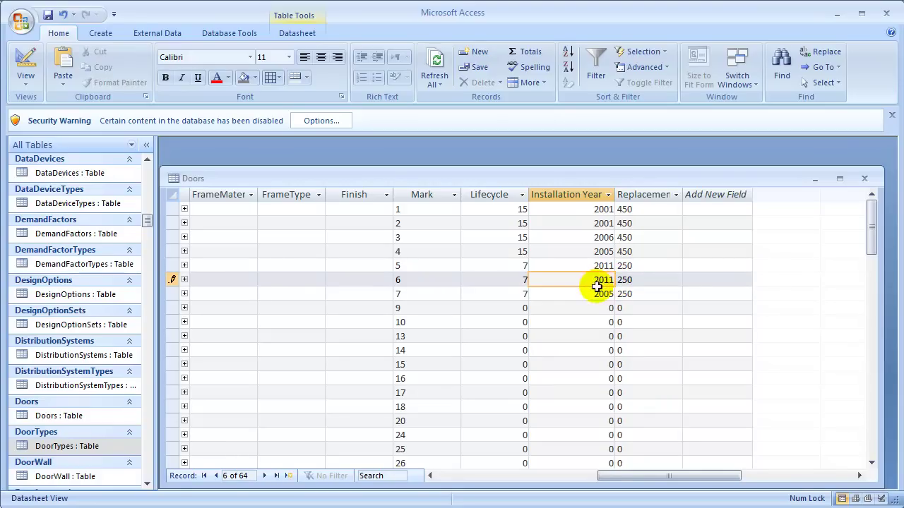
left_click(598, 293)
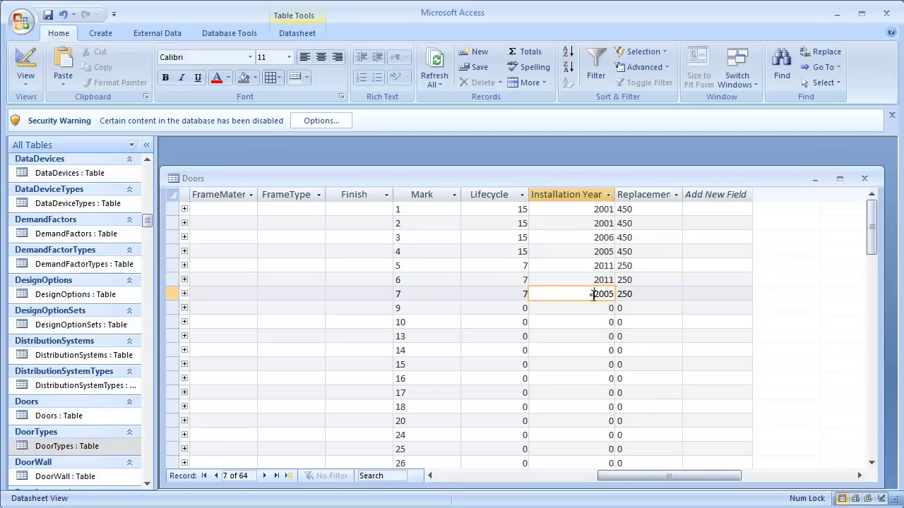
double_click(585, 294)
type("2011")
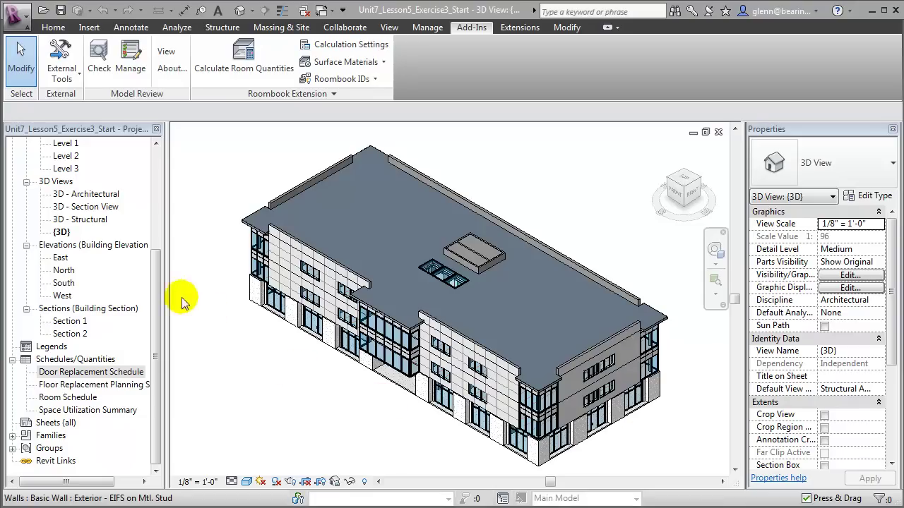
- Reopen Revit DB Link and choose Edit and Import on the Revit Project Database Export.mdb connection
left_click(74, 78)
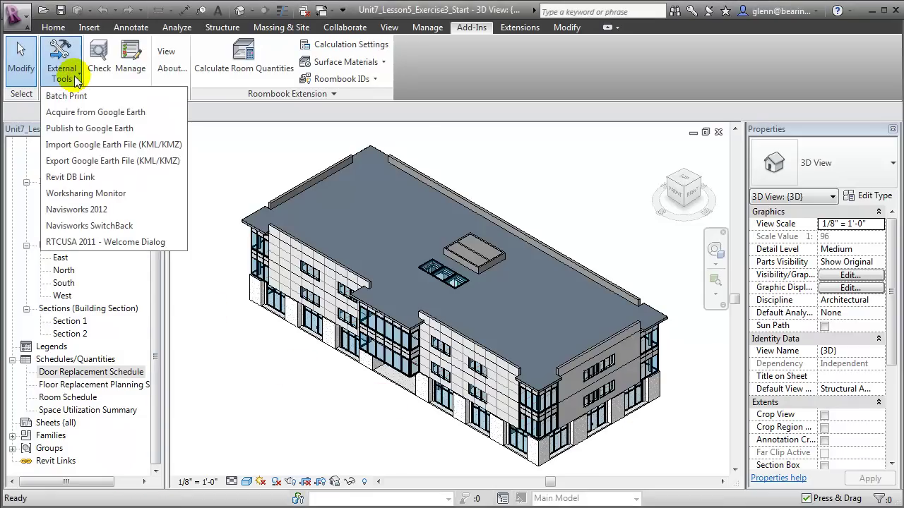
left_click(123, 179)
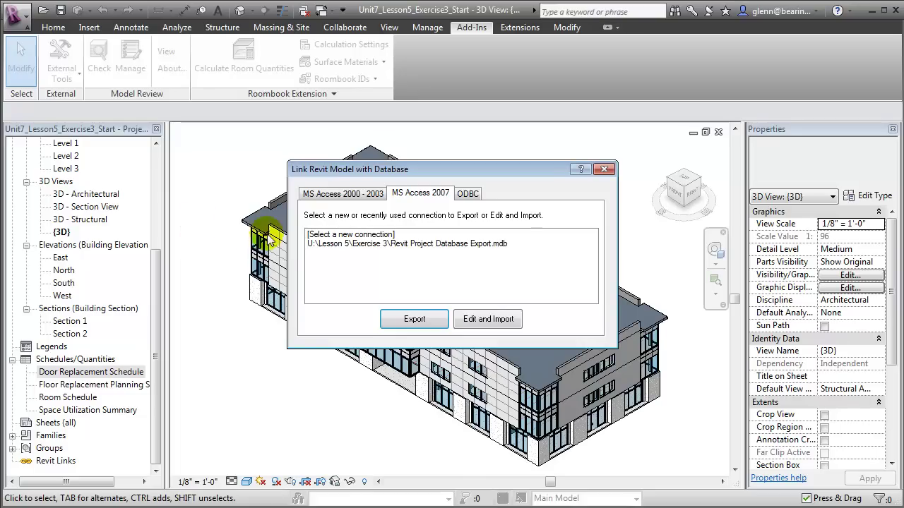
left_click(320, 247)
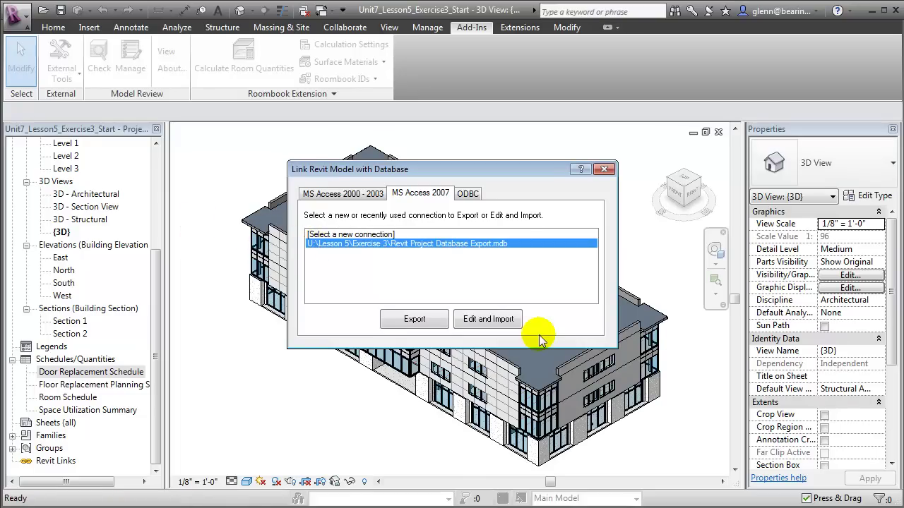
left_click(512, 322)
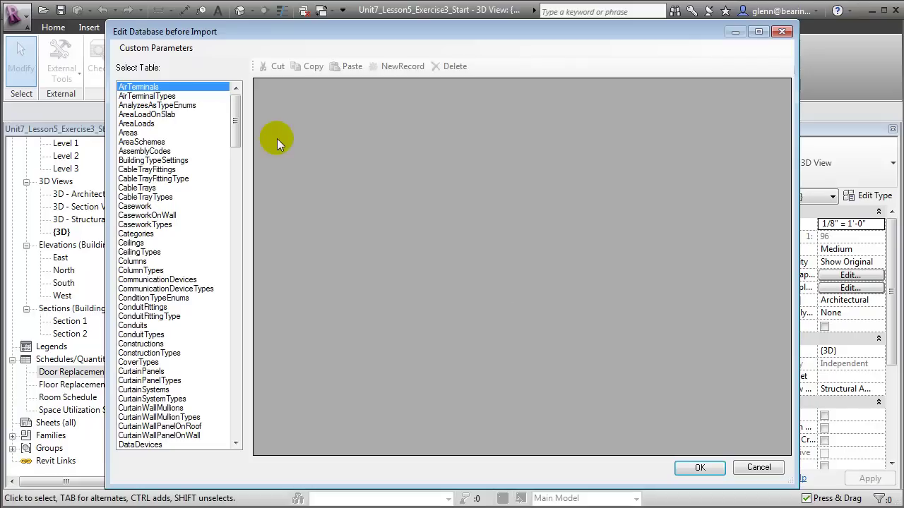
- Check the Doors Installation Year for marks 5–7, retype mark 5's last digit, then import with OK
left_click_drag(238, 136, 237, 173)
left_click(130, 317)
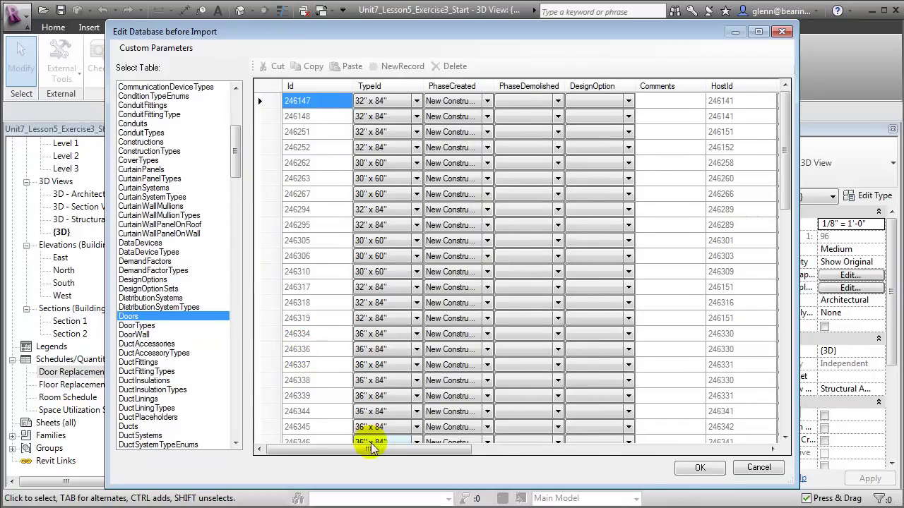
left_click_drag(372, 449, 668, 442)
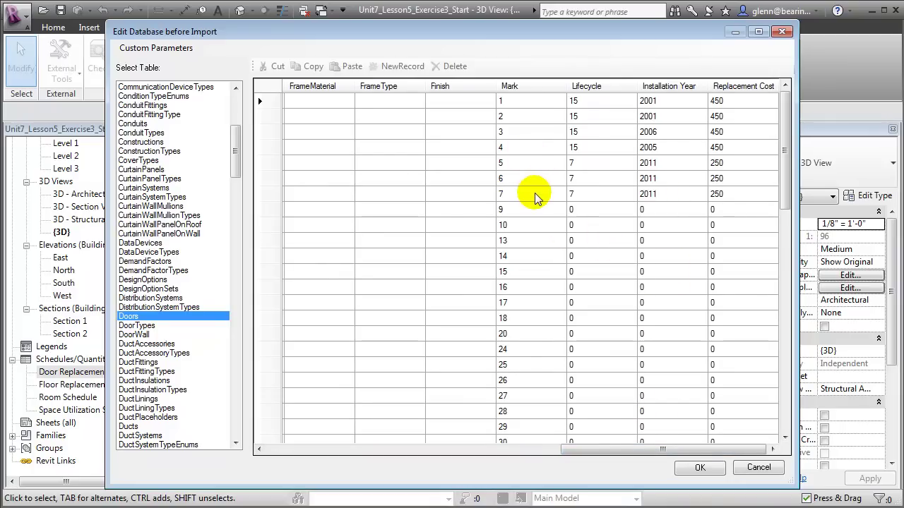
left_click(686, 163)
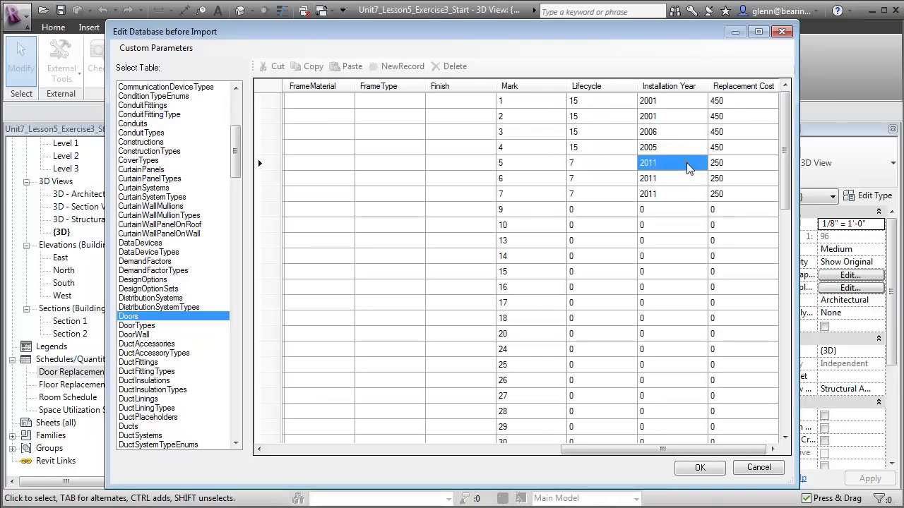
left_click(663, 166)
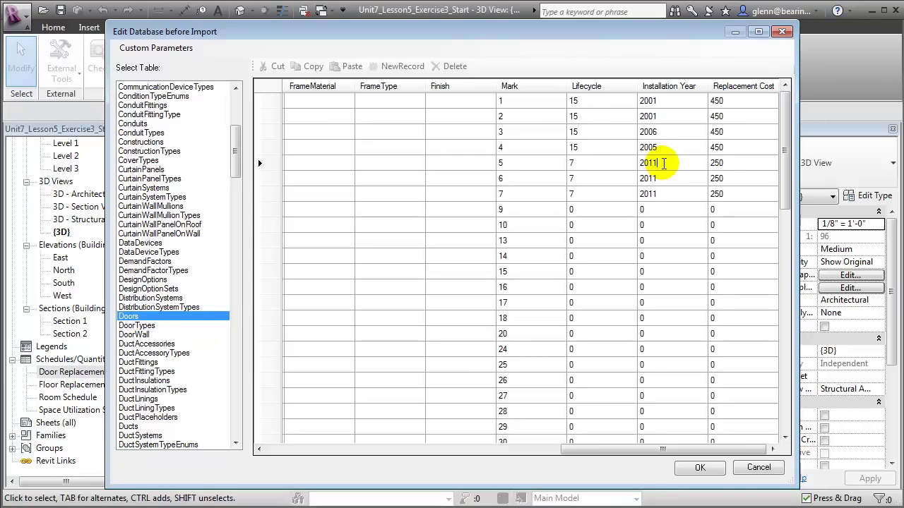
key("BackSpace")
type("2")
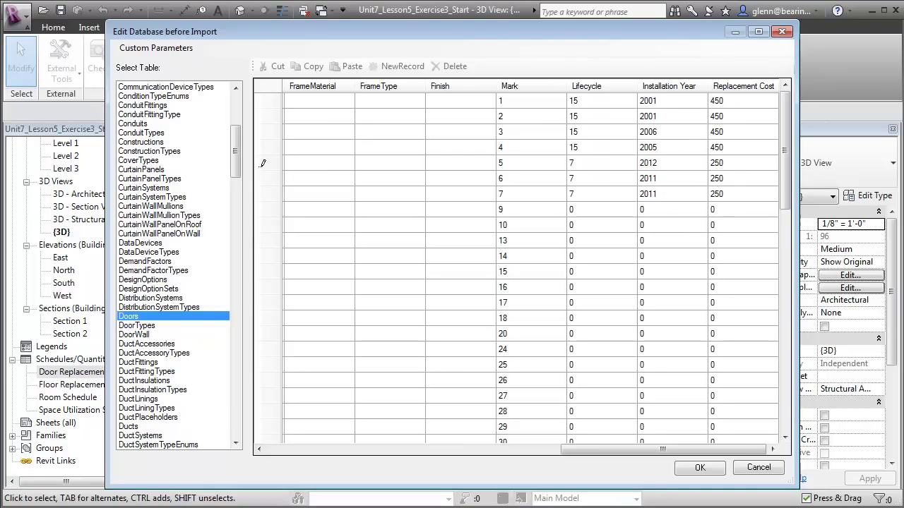
key("BackSpace")
type("1")
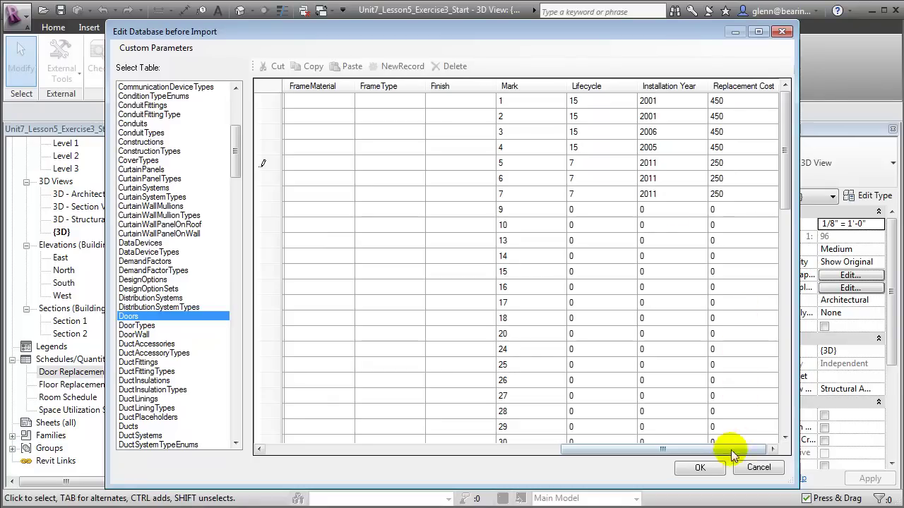
left_click(701, 468)
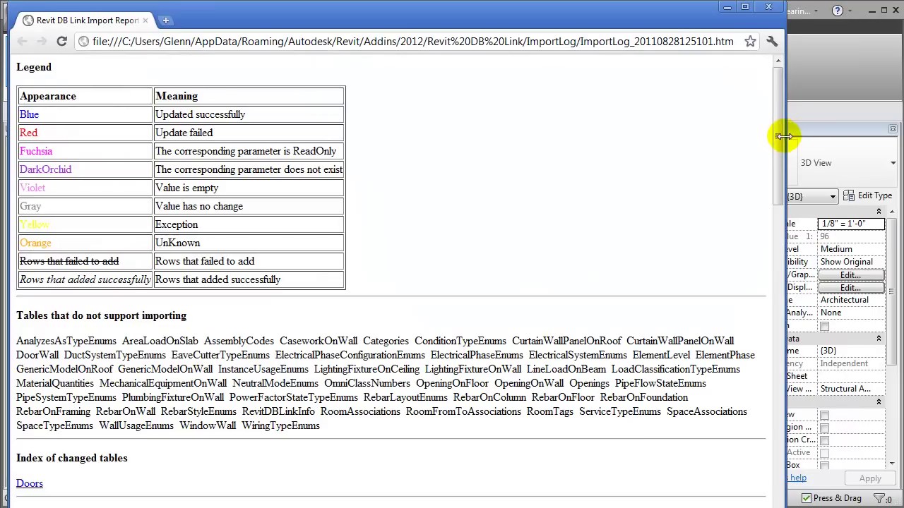
- Scroll the import report to the Doors 2011 values for marks 5–7, then close Chrome
left_click_drag(782, 146, 764, 212)
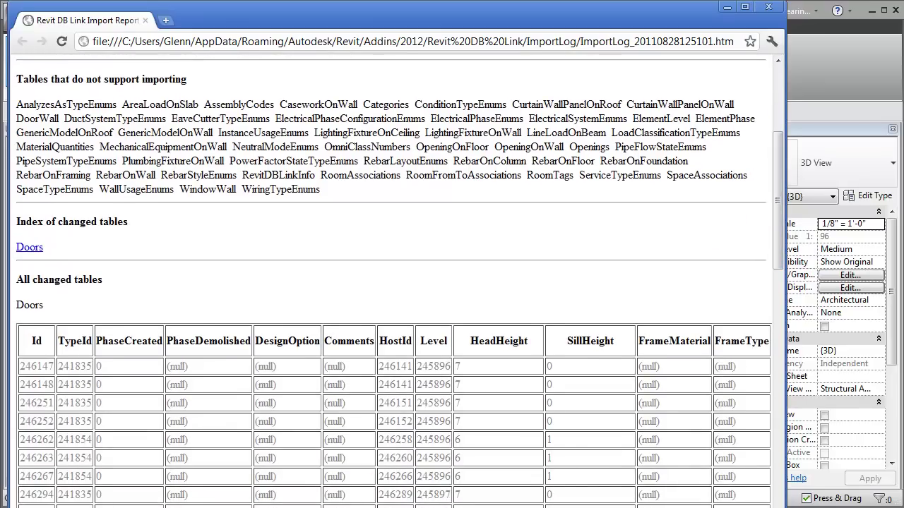
scroll(392, 283, "right", 5)
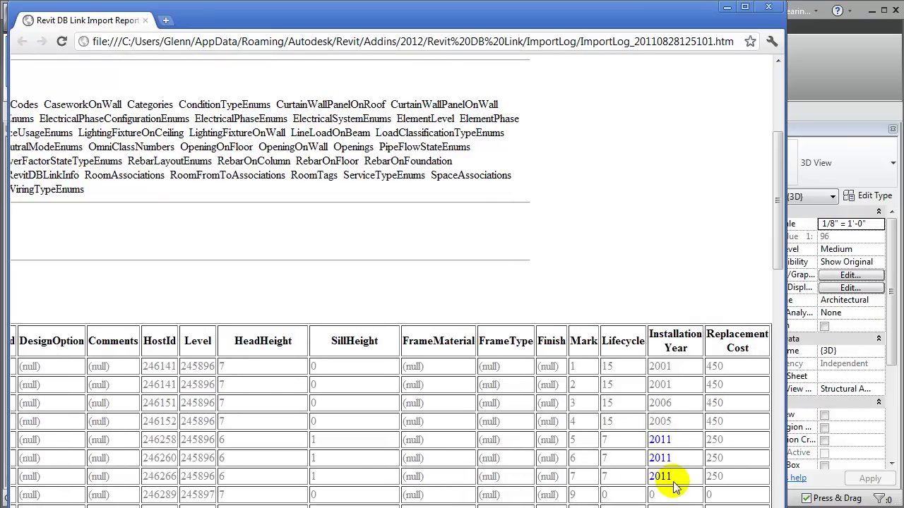
left_click(768, 8)
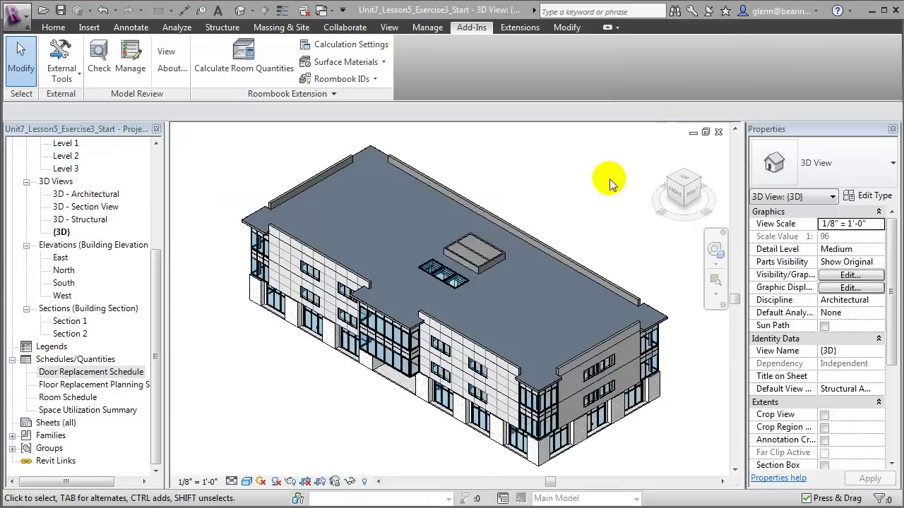
- Open the Door Replacement Schedule and review marks 5–7 showing installation 2011, replacement 2018
left_click(95, 372)
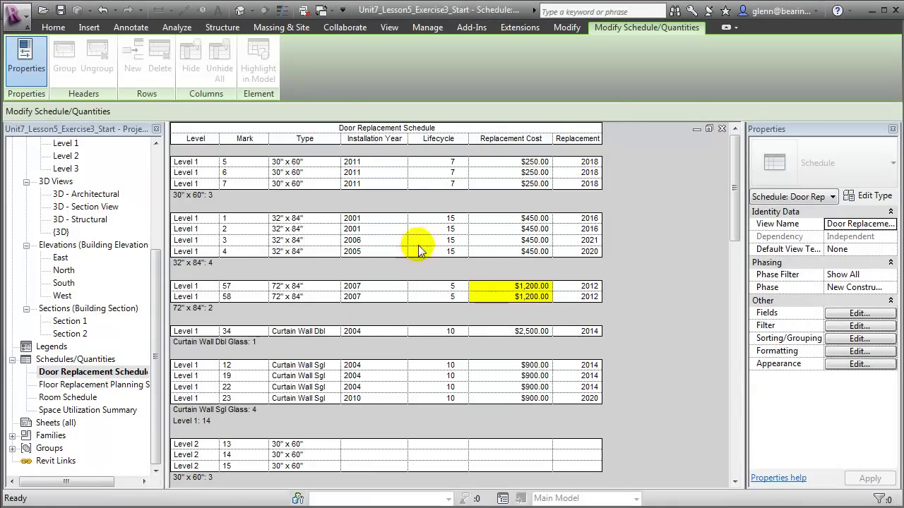
left_click(266, 191)
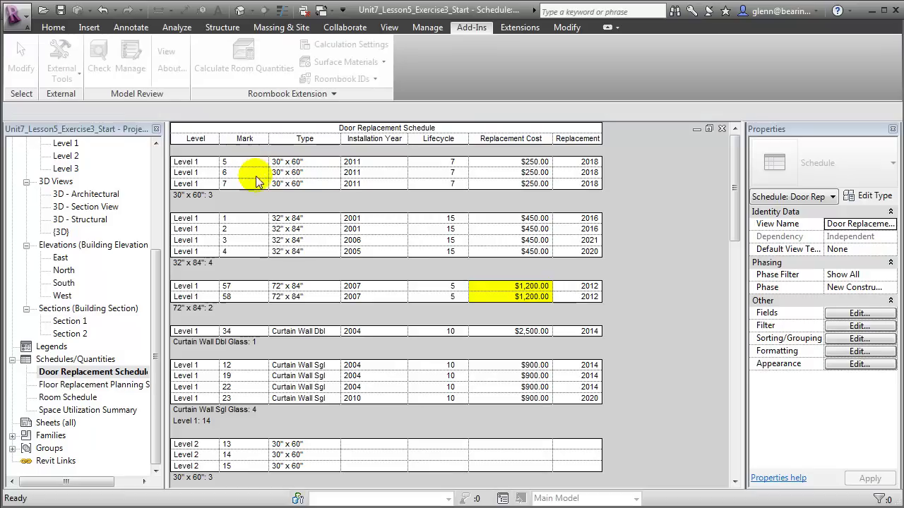